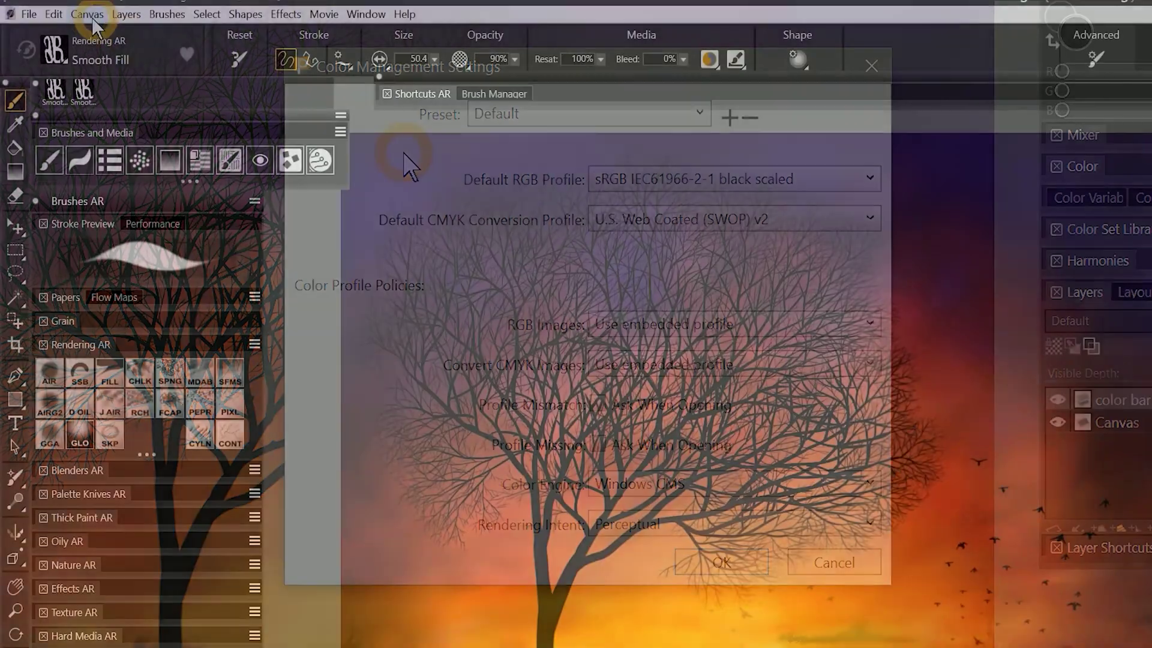
# Open Color Management Settings, then get Adobe's Windows download of the Adobe RGB (1998) ICC profile
pyautogui.click(87, 13)
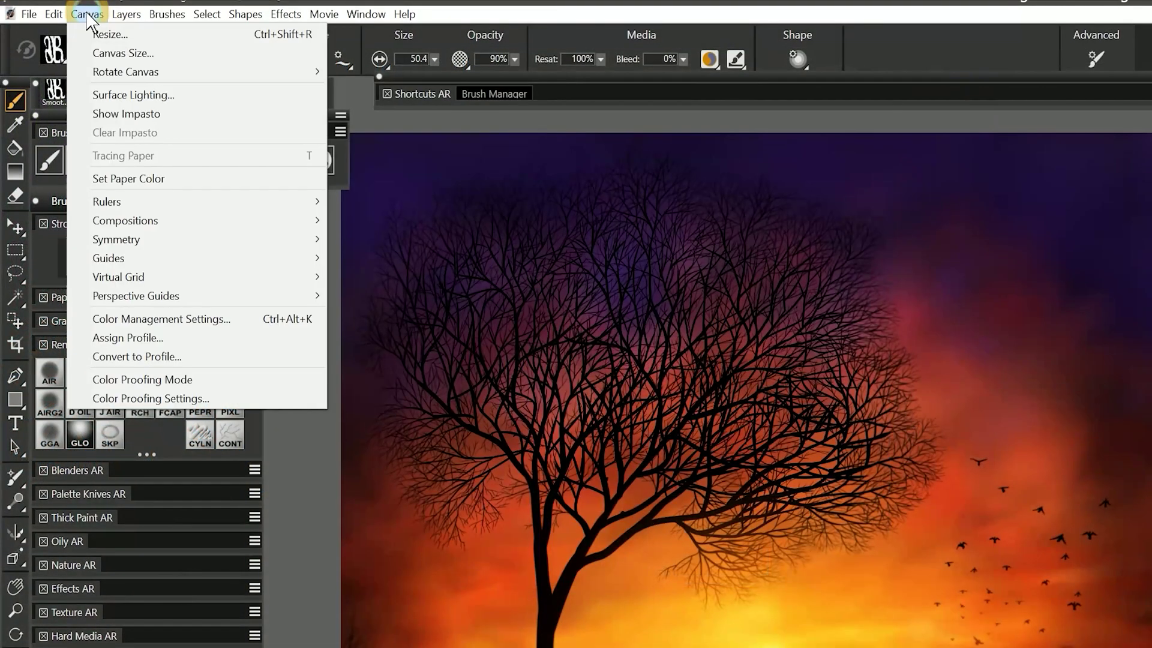
pyautogui.click(170, 321)
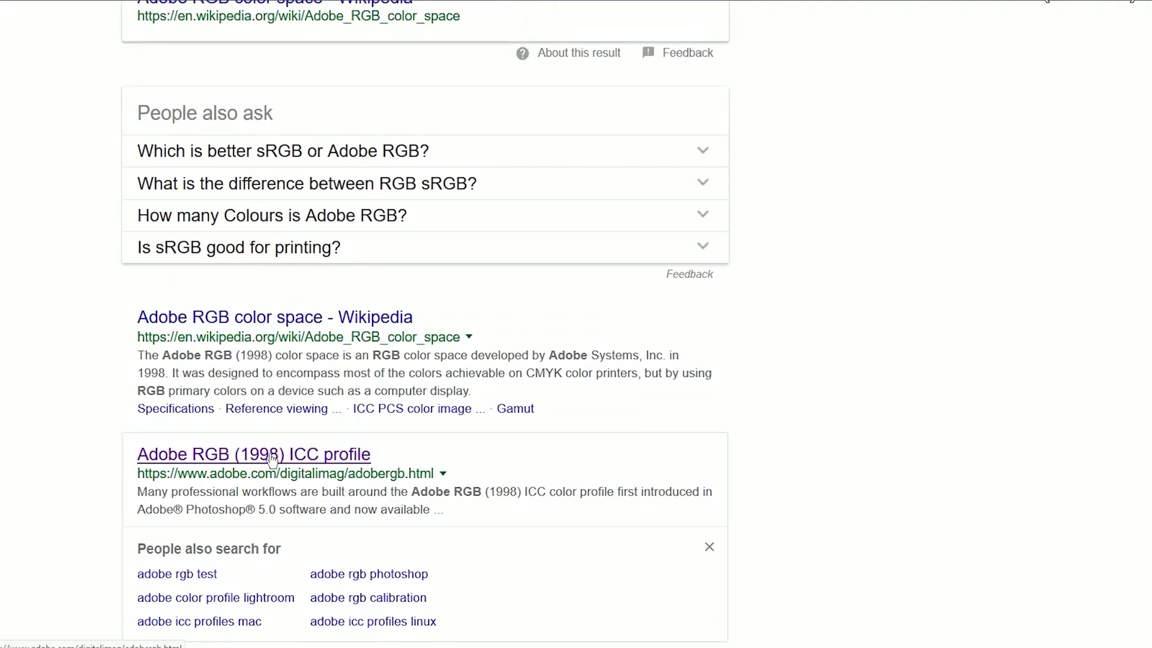
pyautogui.click(272, 459)
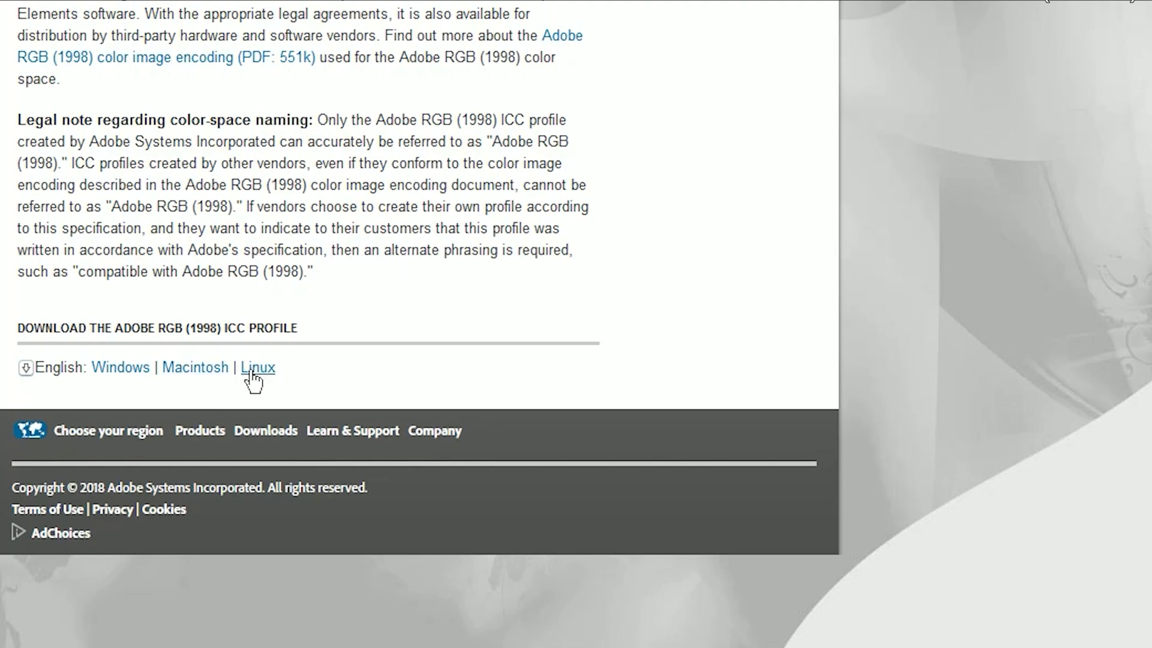
pyautogui.click(120, 372)
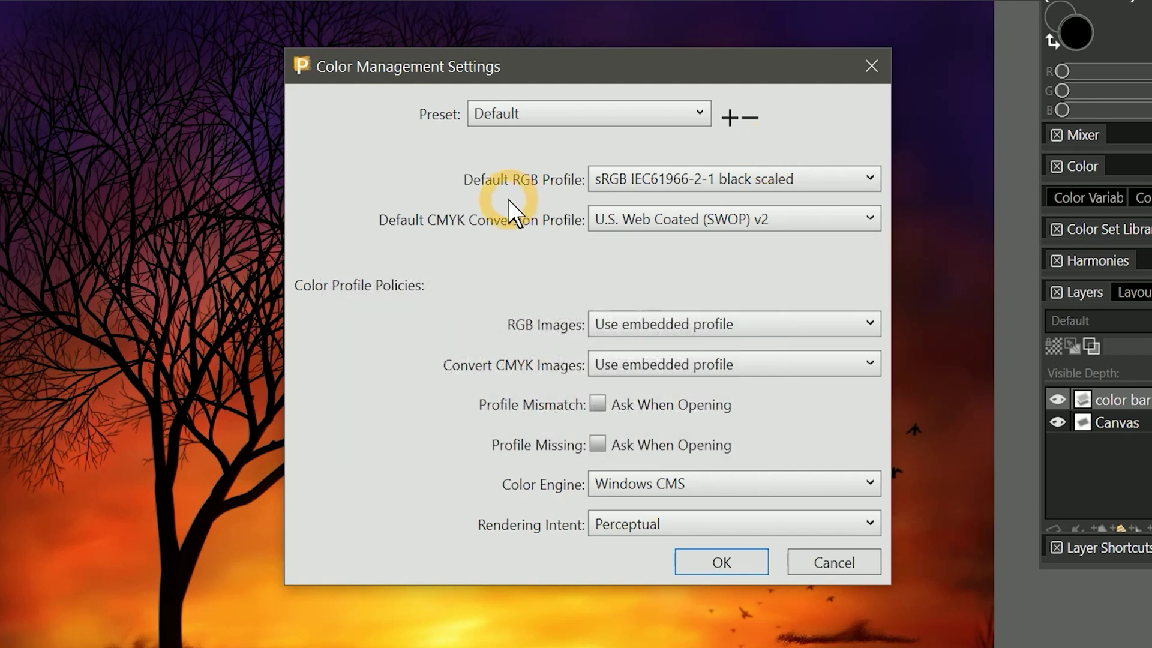
# Choose Adobe RGB (1998) from the Default RGB Profile list in Color Management Settings
pyautogui.click(630, 188)
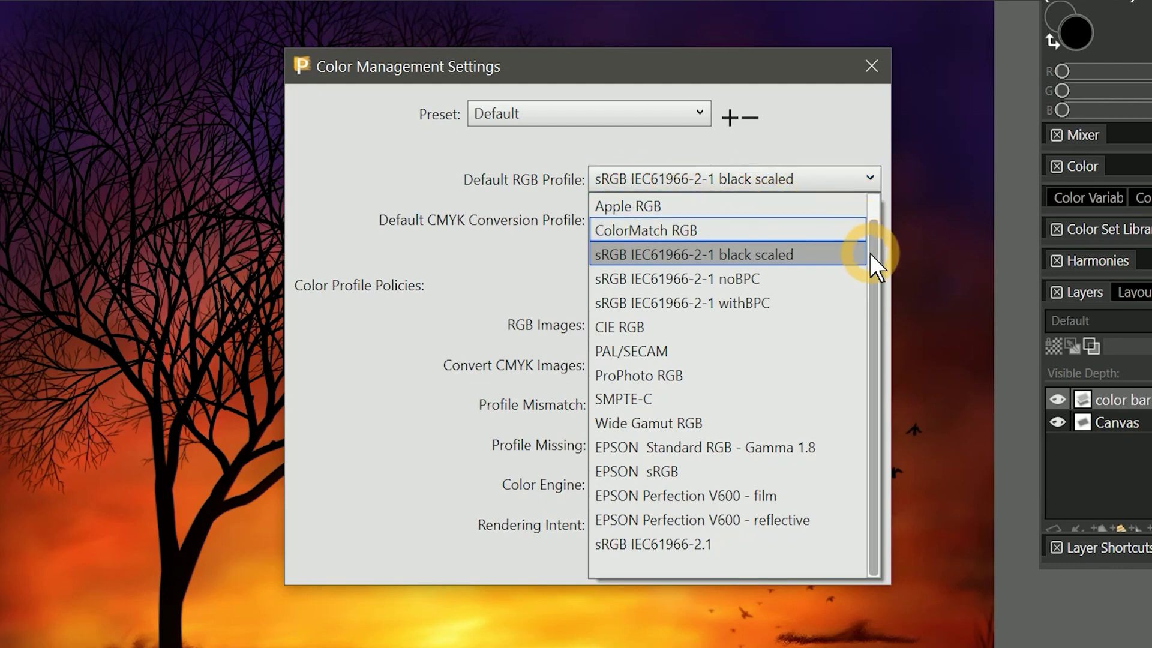
pyautogui.scroll(1, 868, 253)
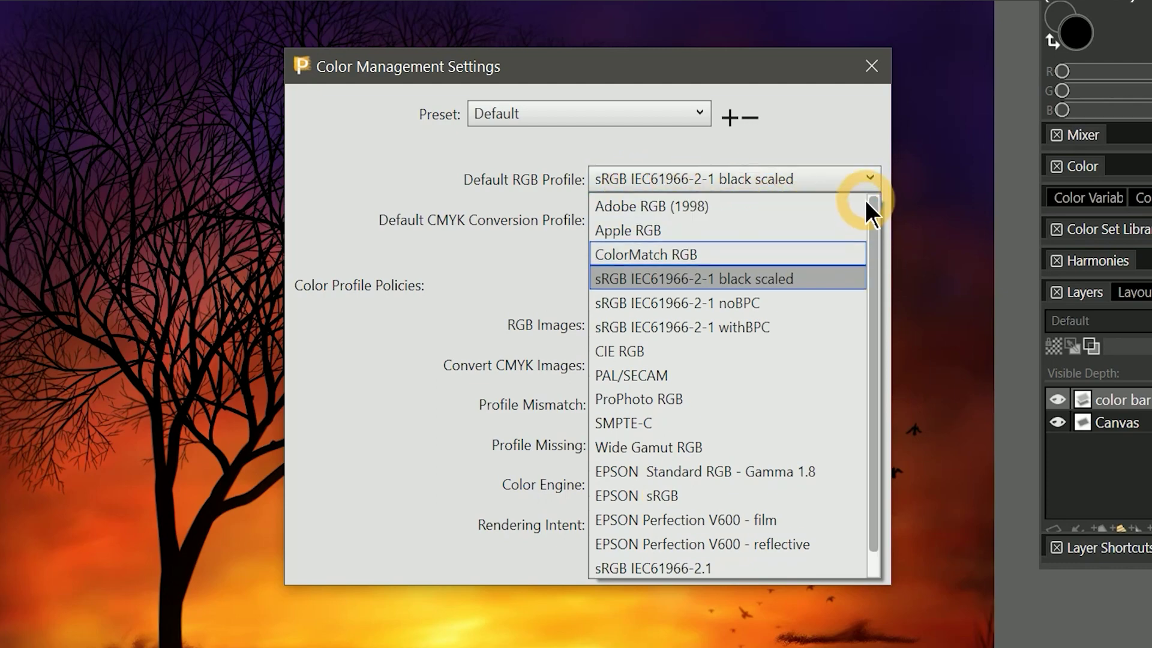
pyautogui.click(672, 208)
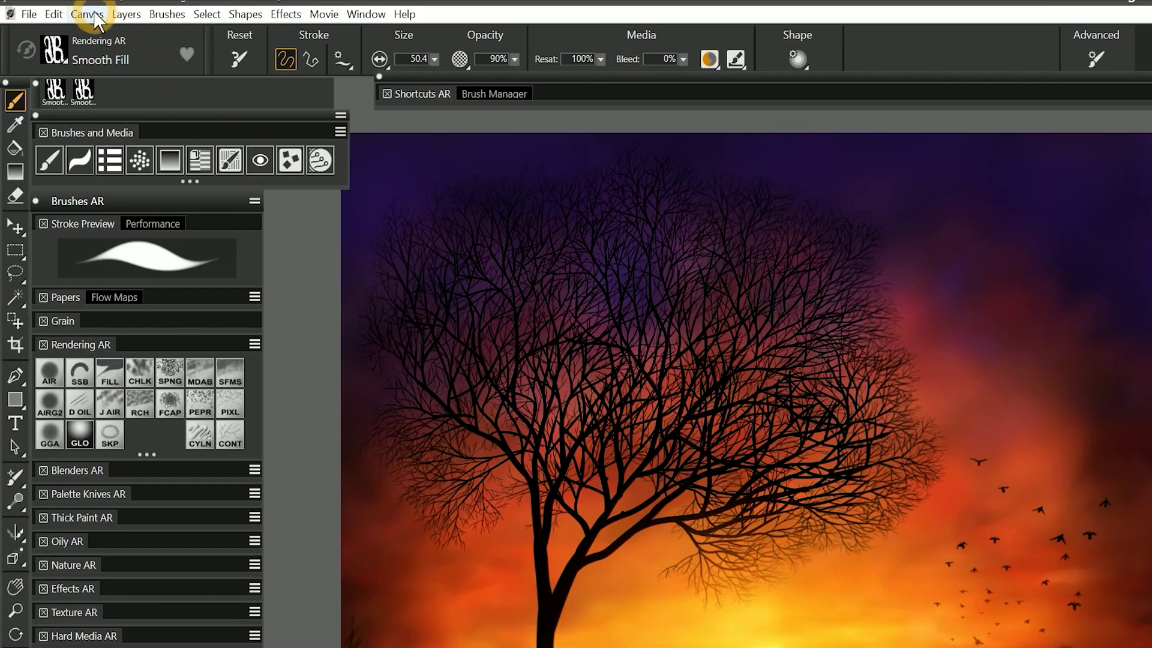
# In Color Proofing Settings, simulate U.S. Web Coated (SWOP) v2 with the Perceptual rendering intent
pyautogui.click(68, 6)
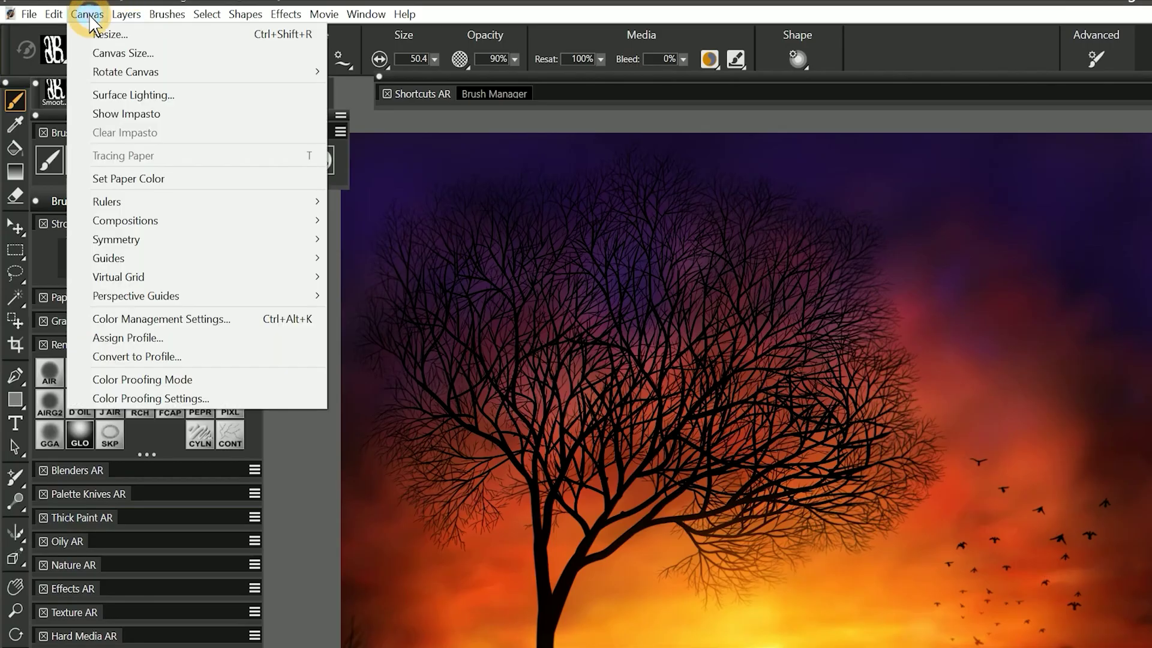
pyautogui.click(144, 402)
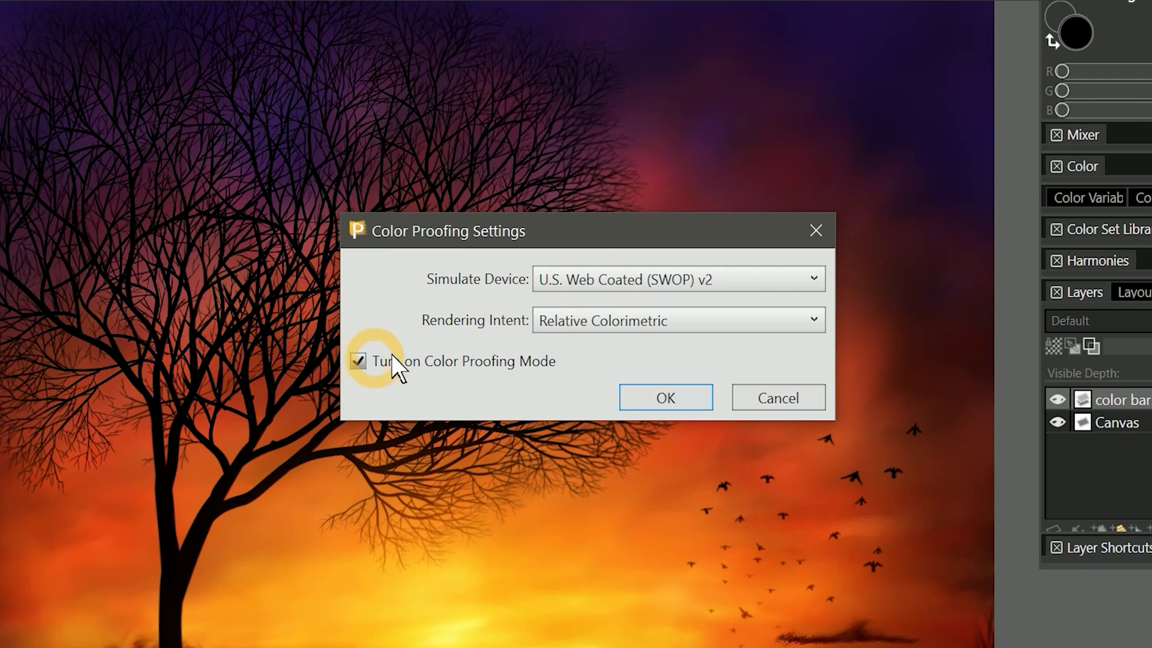
pyautogui.click(621, 331)
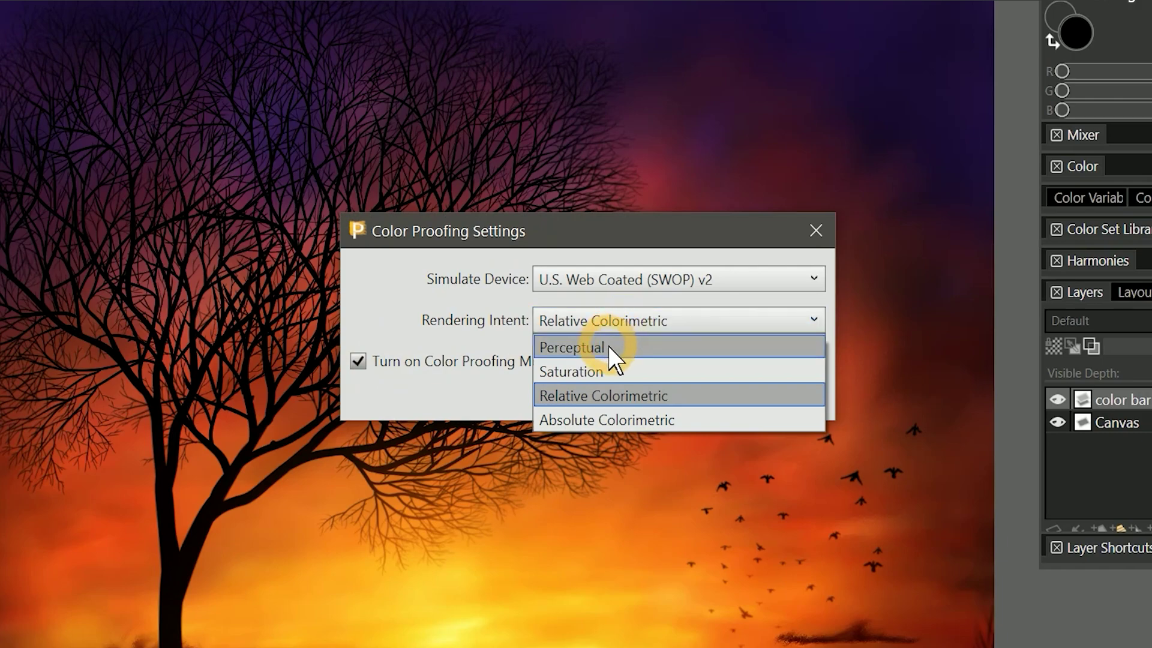
pyautogui.click(610, 345)
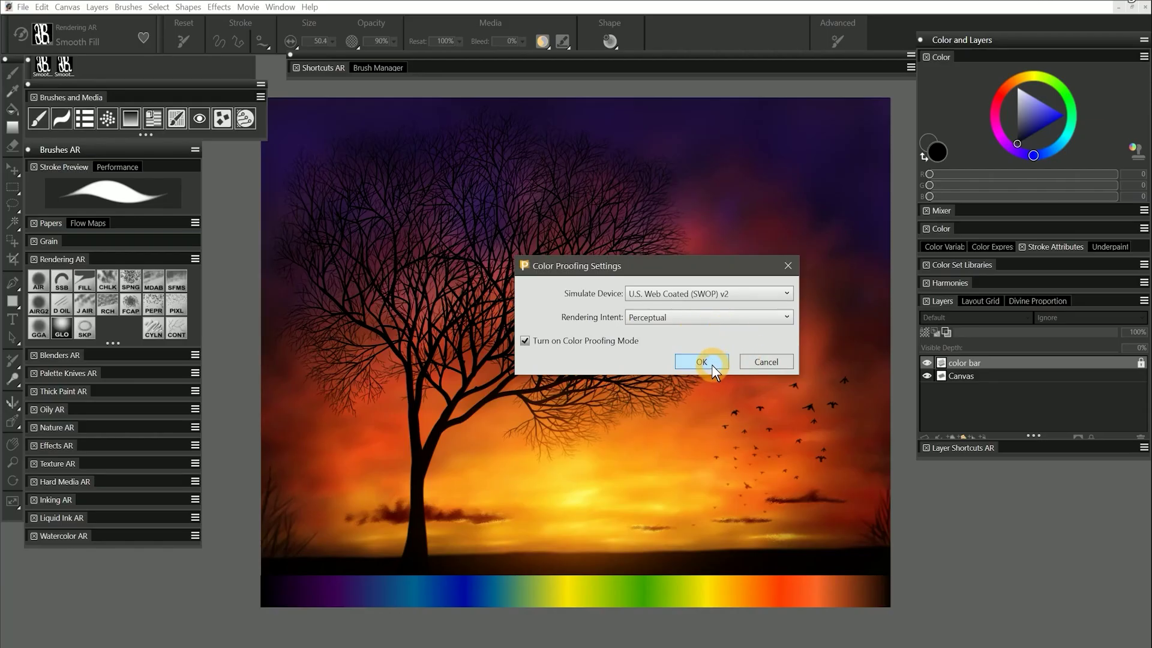
# Apply the SWOP proofing settings and turn on Color Proofing Mode for the sunset painting
pyautogui.click(712, 365)
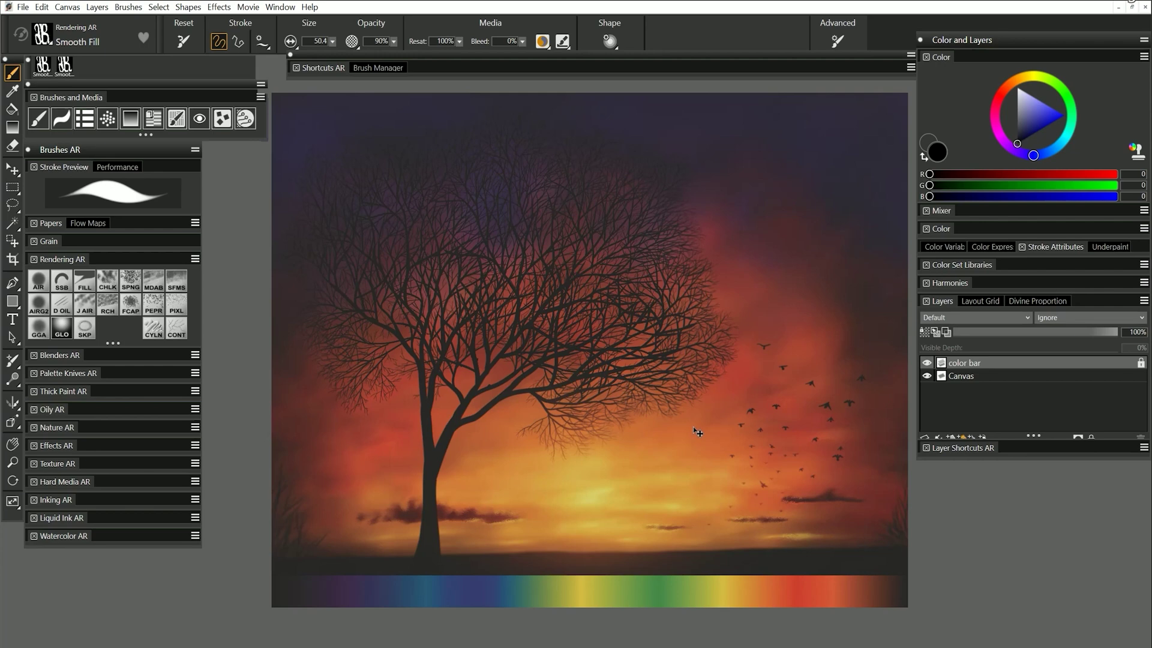
pyautogui.click(67, 7)
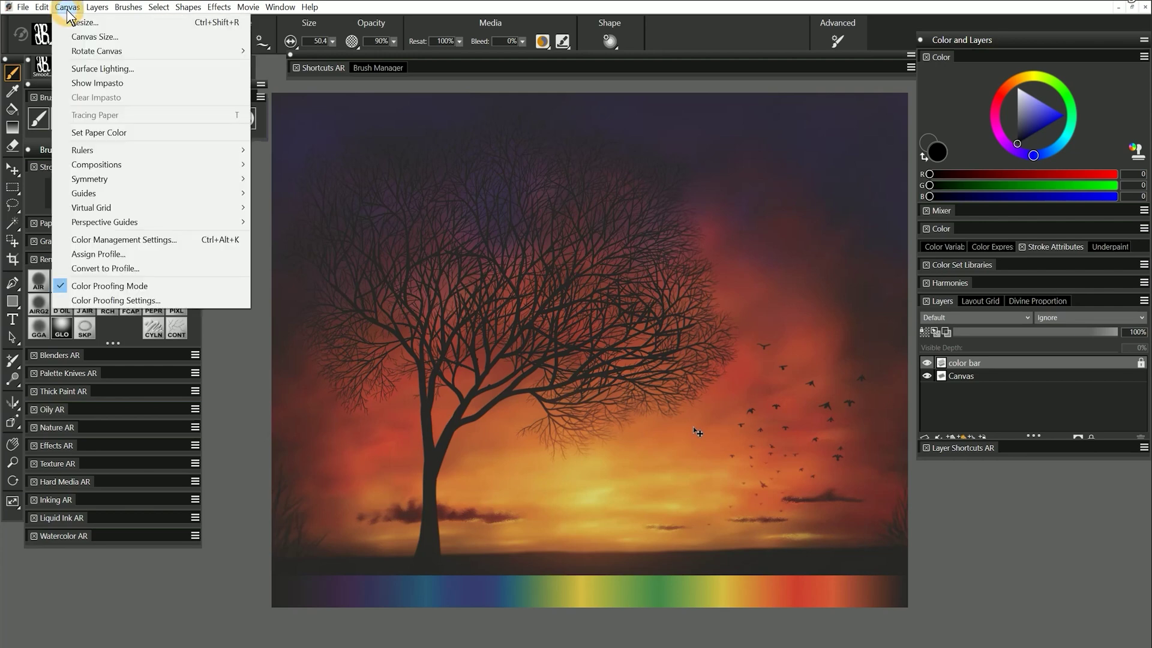
pyautogui.click(116, 287)
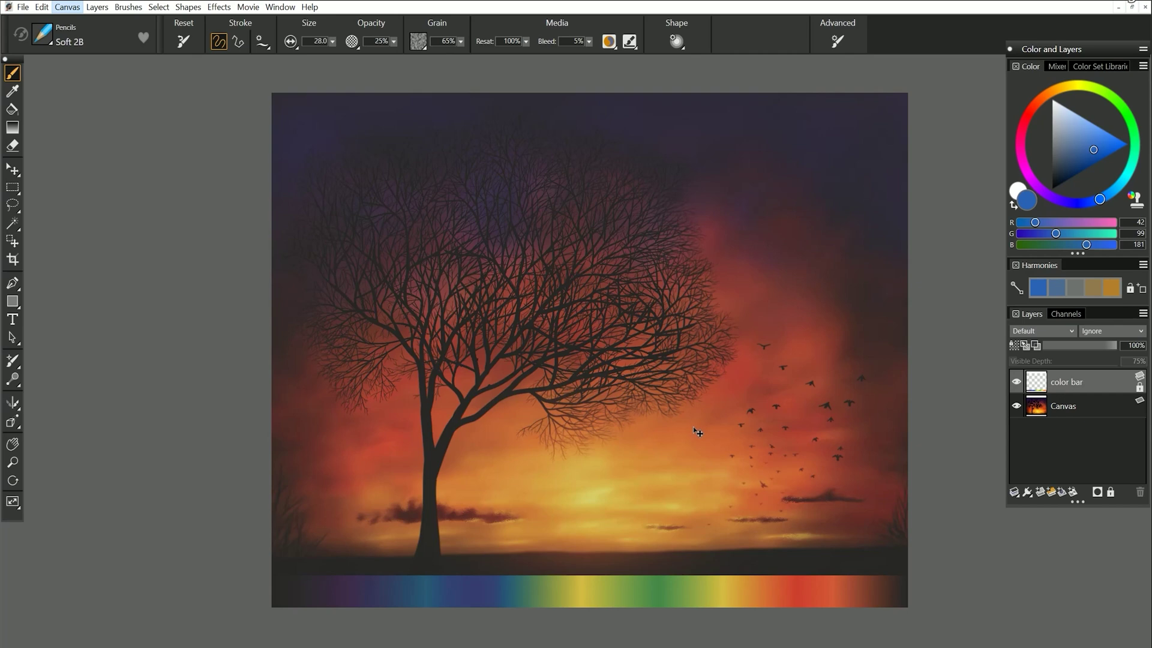
# Turn Color Proofing Mode off and reopen Color Management Settings
pyautogui.click(67, 7)
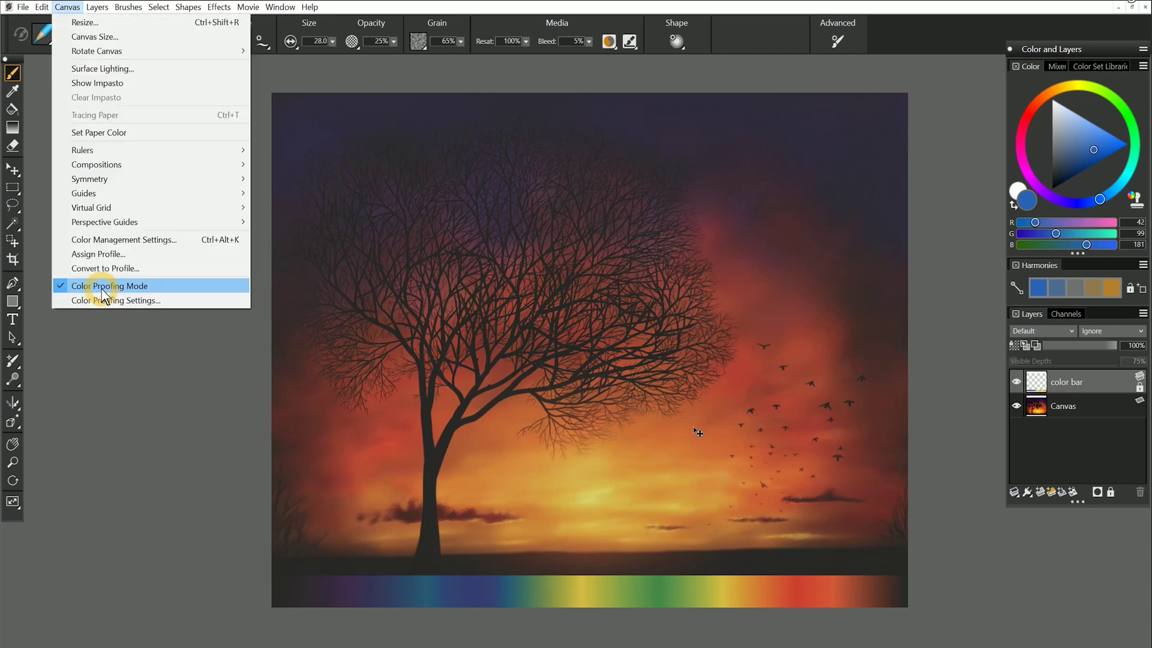
pyautogui.click(105, 286)
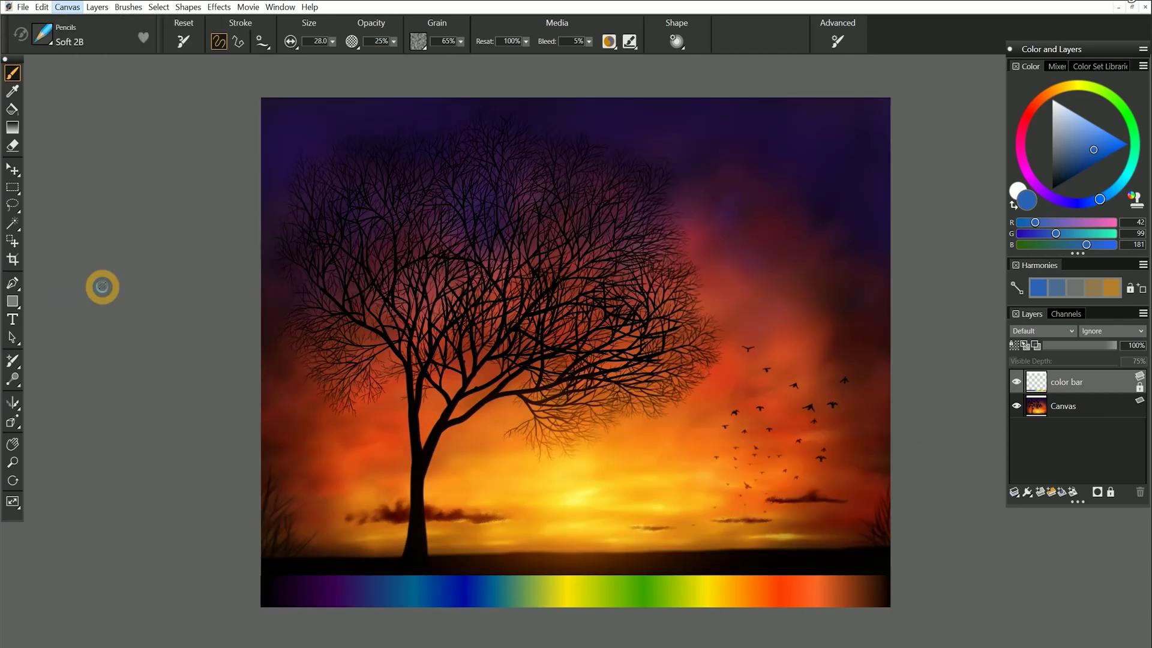
pyautogui.click(23, 7)
pyautogui.click(52, 189)
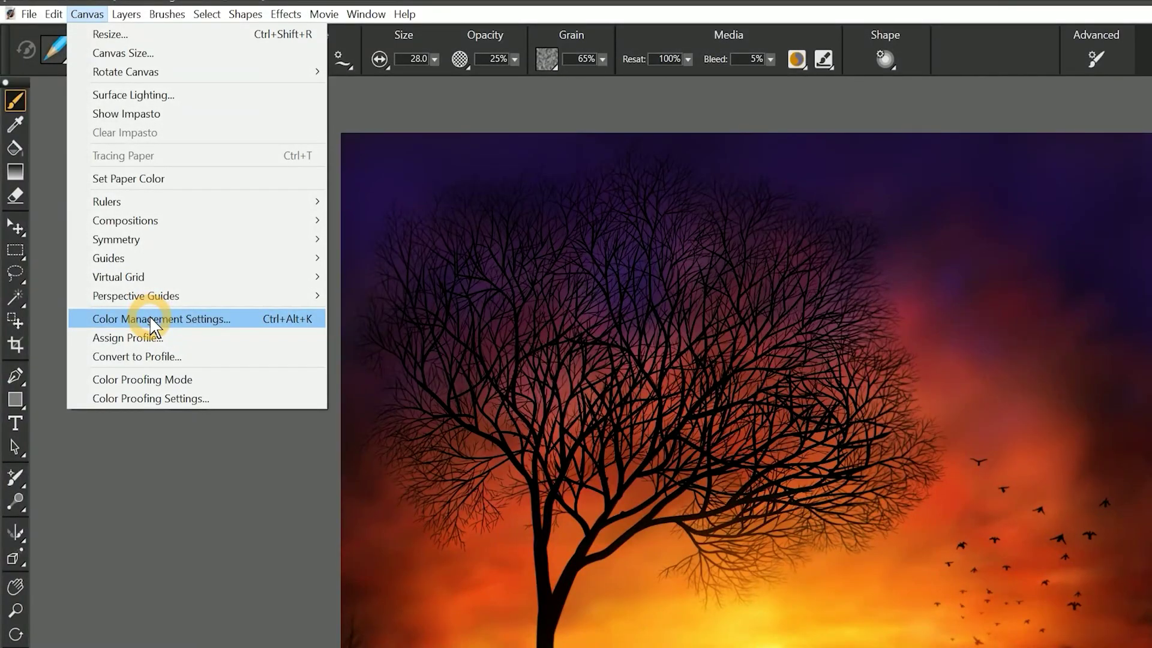
pyautogui.click(149, 319)
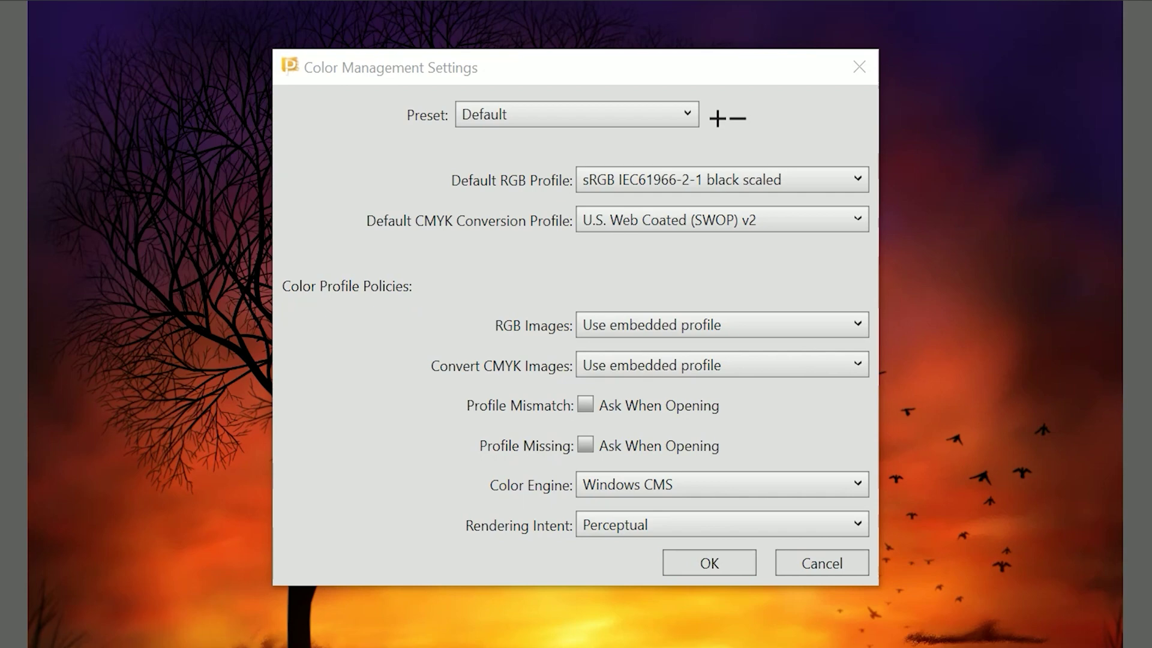
# Review the color engine and rendering intent options, then set Default RGB Profile to Adobe RGB (1998)
pyautogui.click(427, 294)
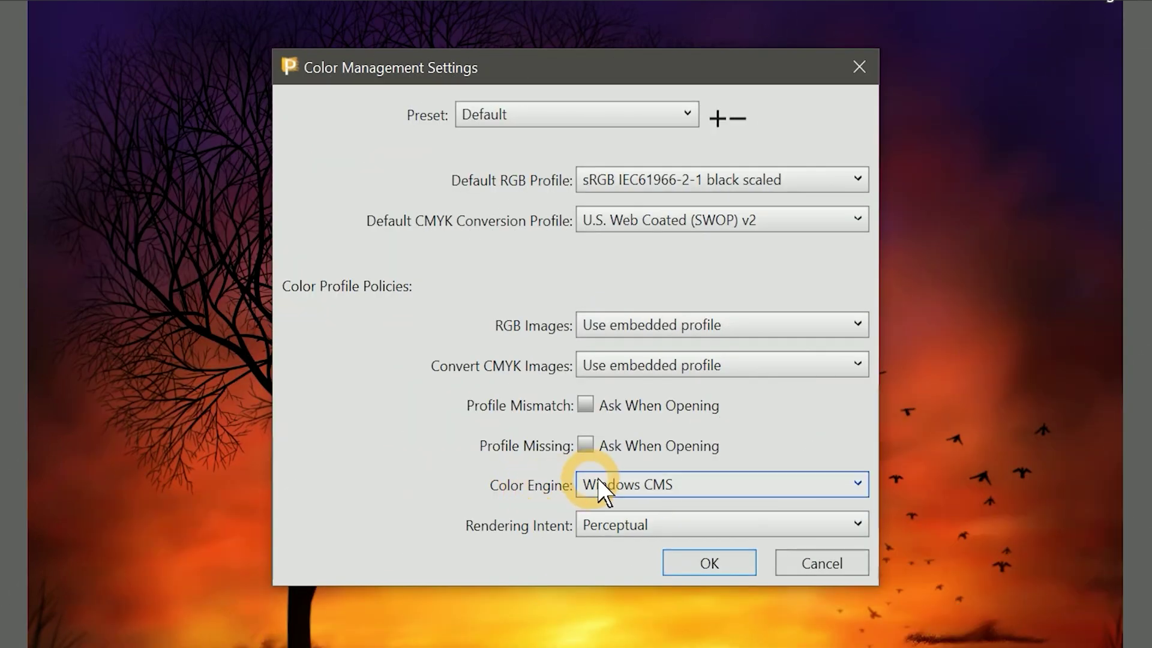
pyautogui.click(632, 483)
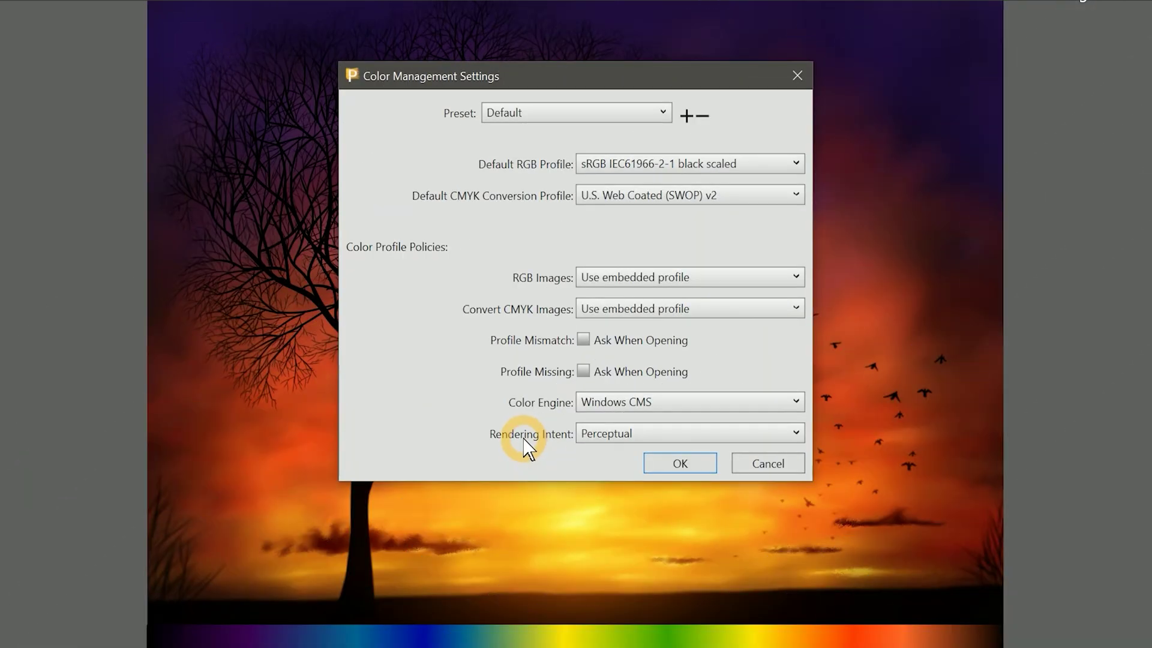
pyautogui.click(606, 435)
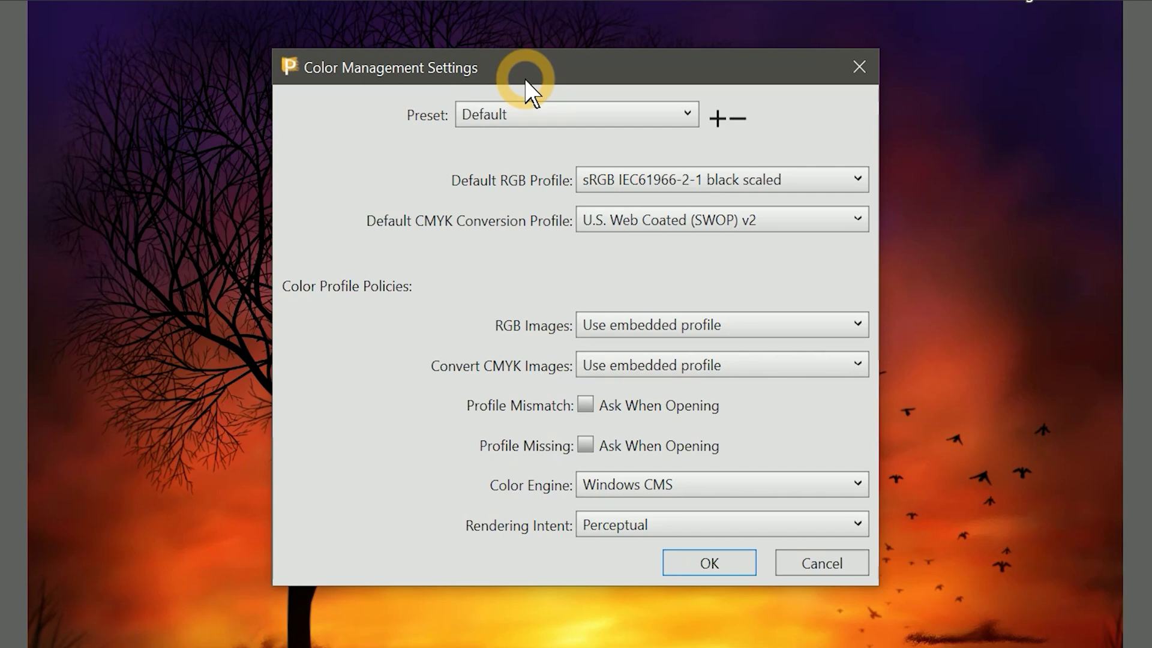
pyautogui.click(628, 180)
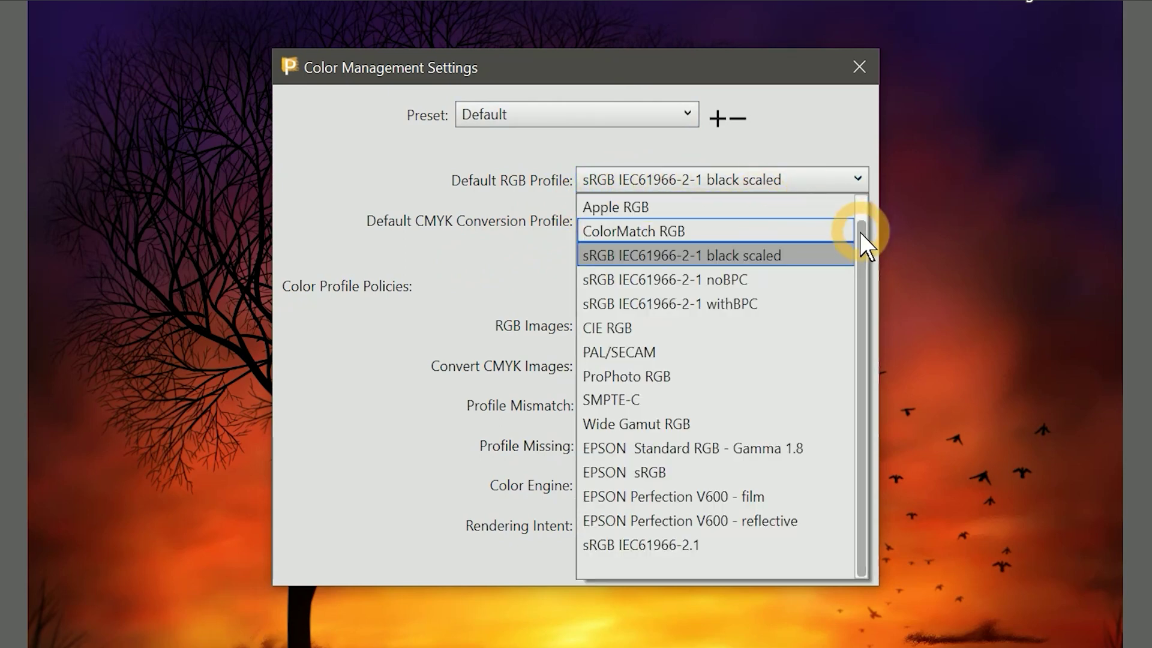
pyautogui.scroll(1, 862, 232)
pyautogui.click(732, 205)
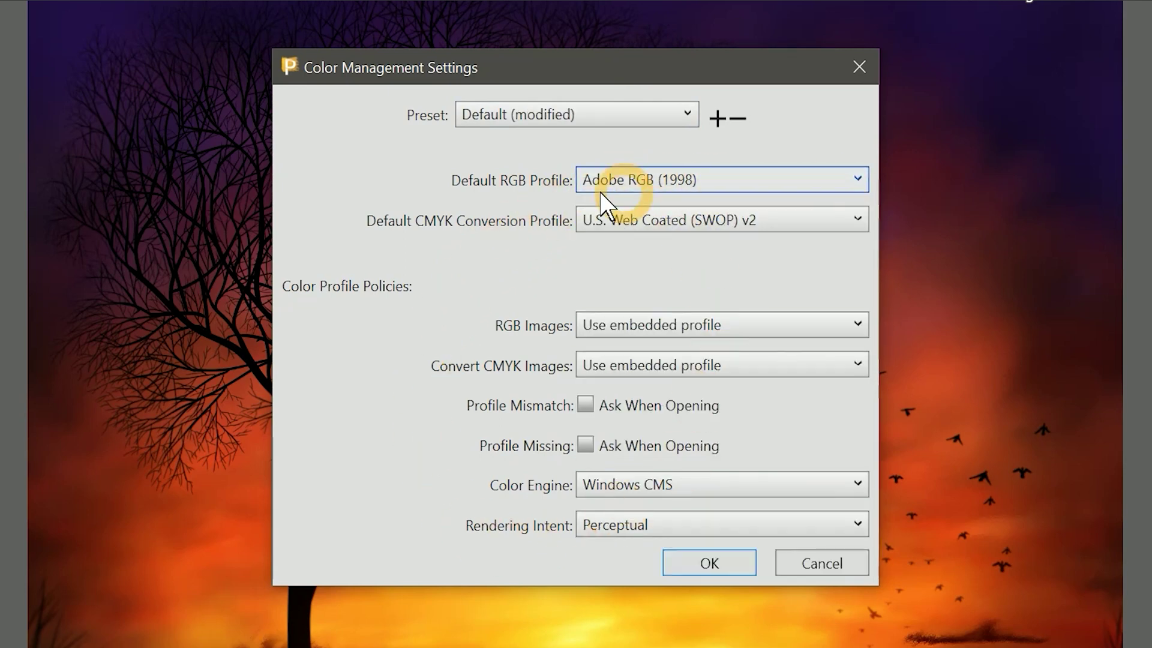
# Confirm the new color defaults, explore the Assign Profile options, then bring up Convert to Profile
pyautogui.click(709, 563)
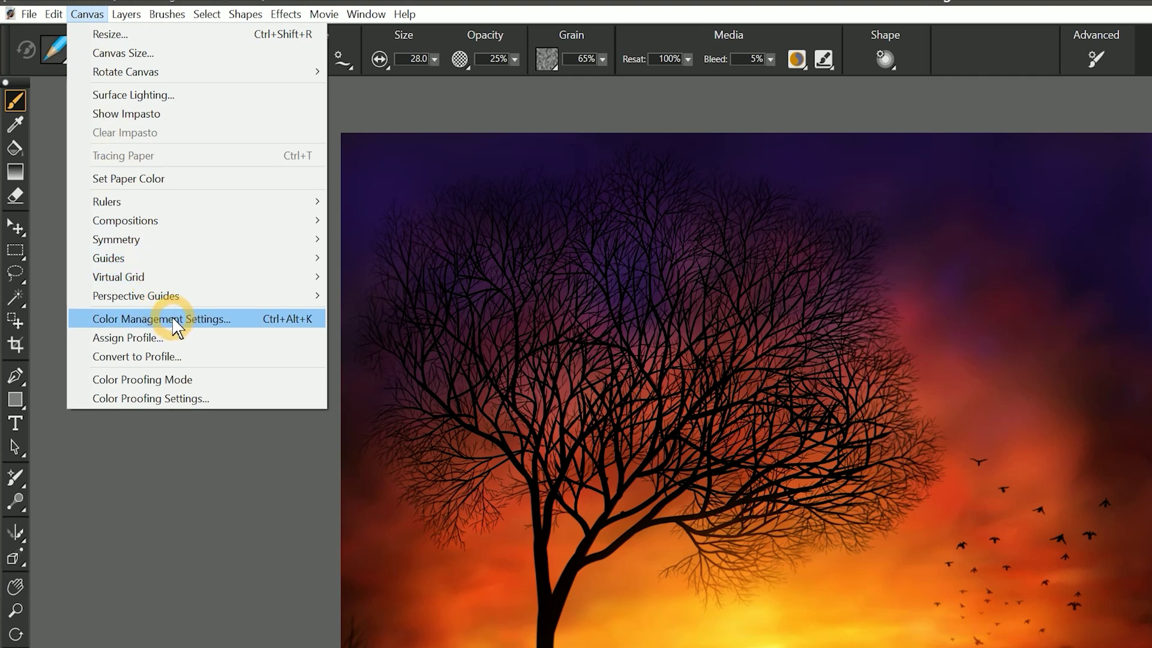
pyautogui.click(146, 335)
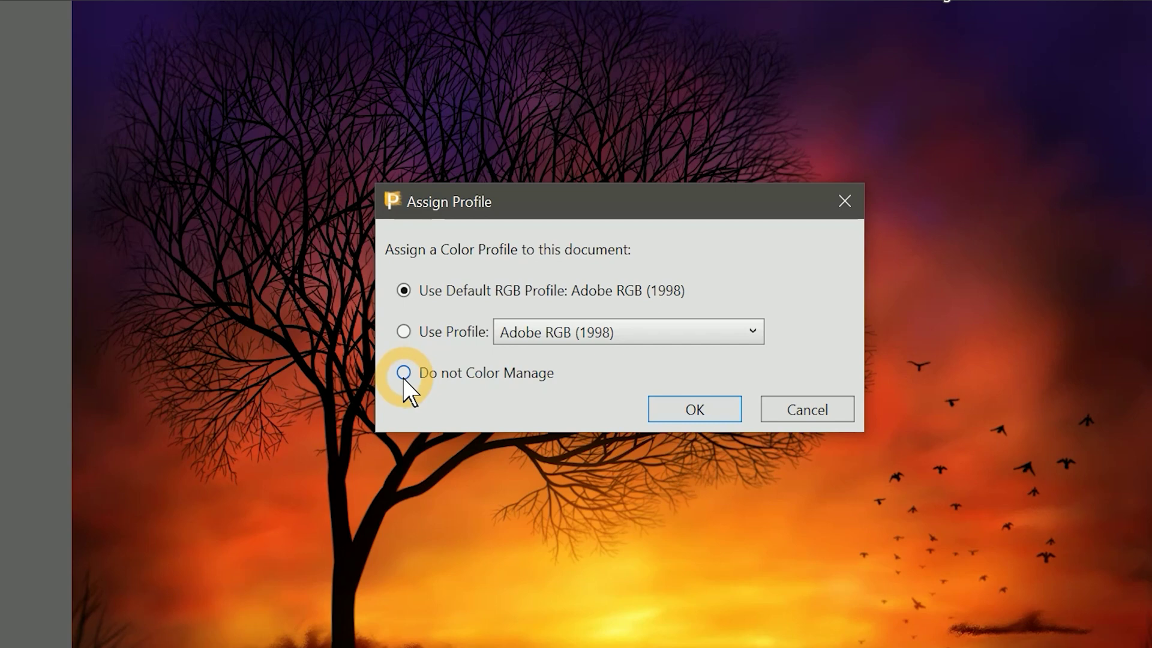
pyautogui.click(403, 373)
pyautogui.click(403, 332)
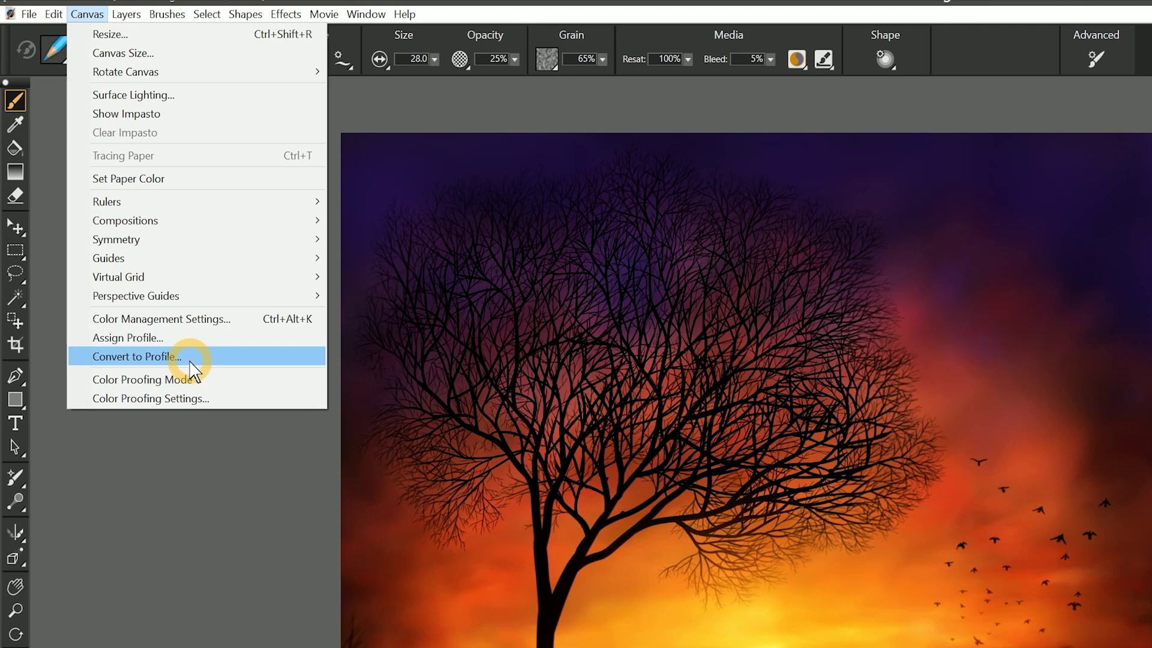
pyautogui.click(188, 358)
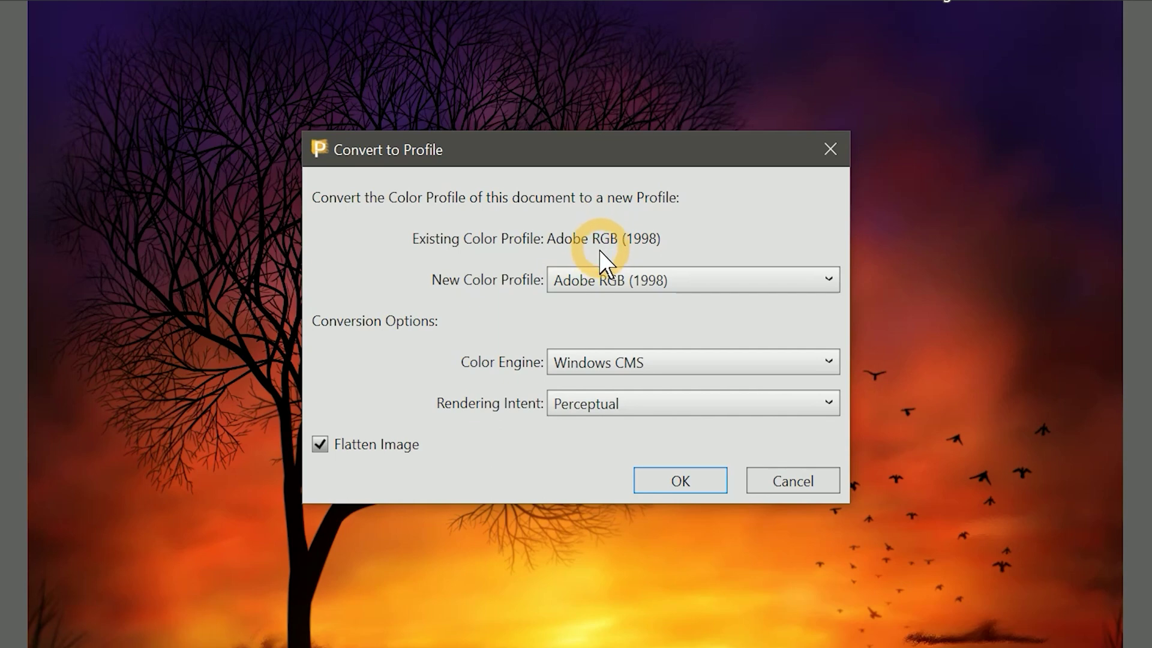
# Convert the painting to sRGB IEC61966-2-1 black scaled using the Perceptual rendering intent
pyautogui.click(604, 279)
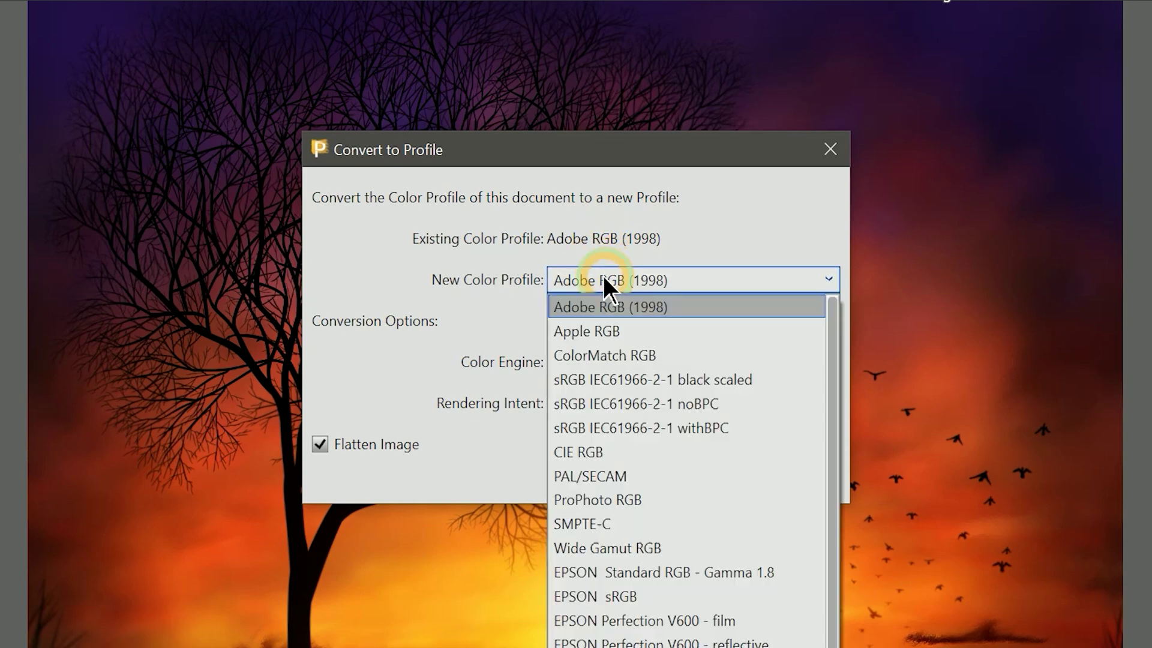
pyautogui.click(644, 379)
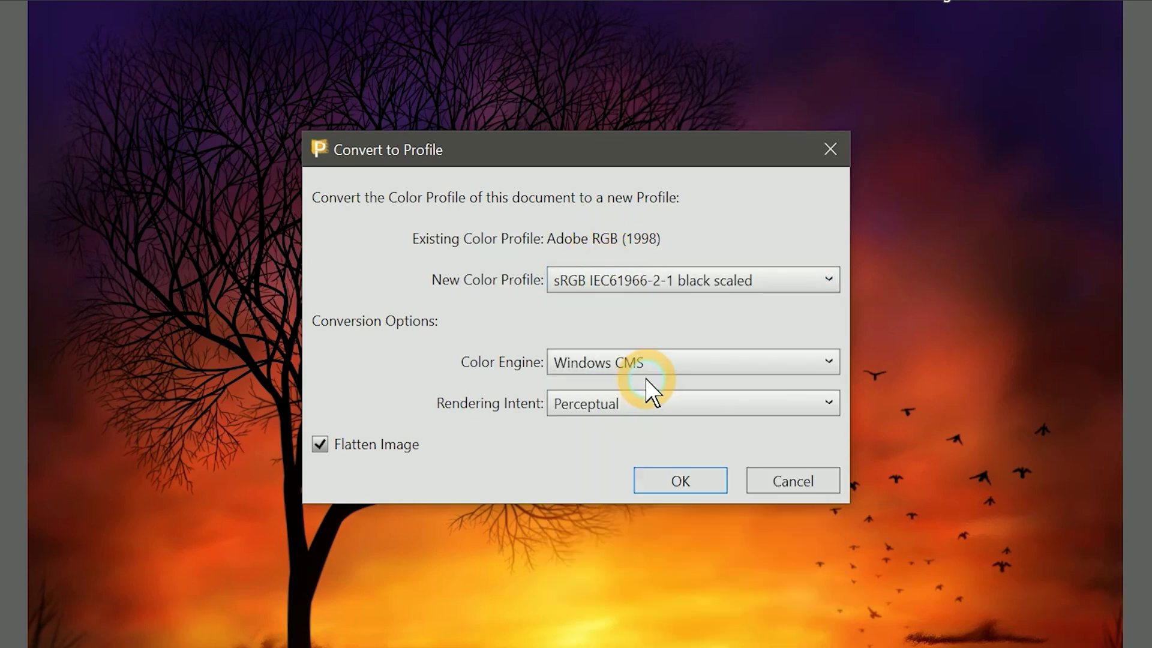
pyautogui.click(611, 407)
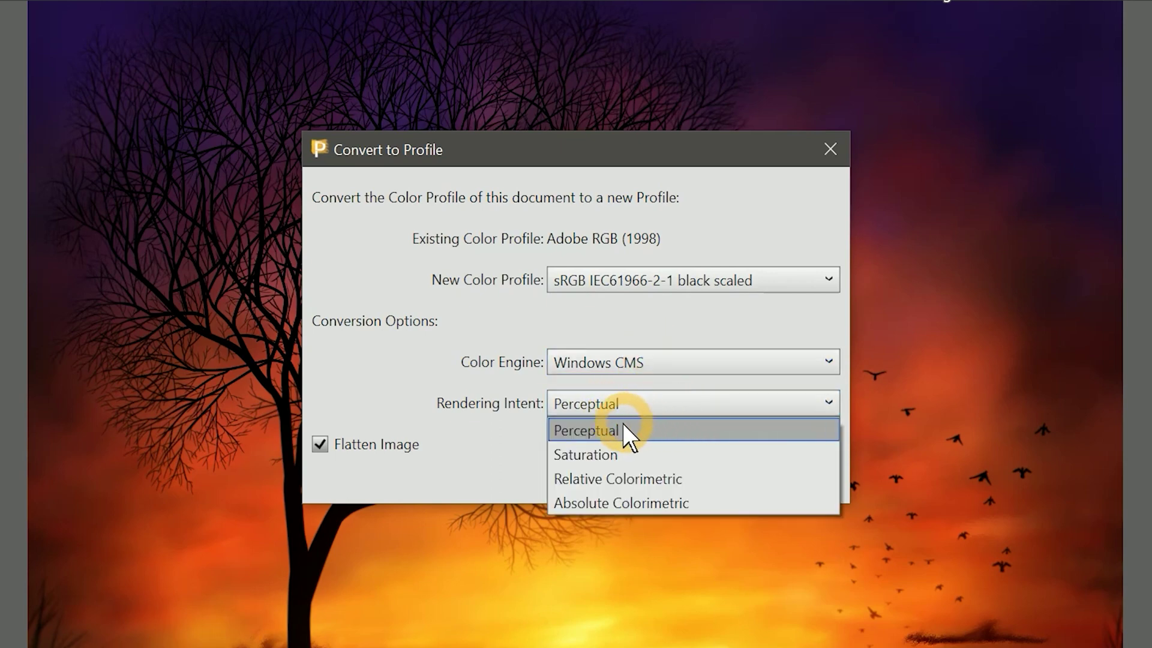
pyautogui.click(609, 432)
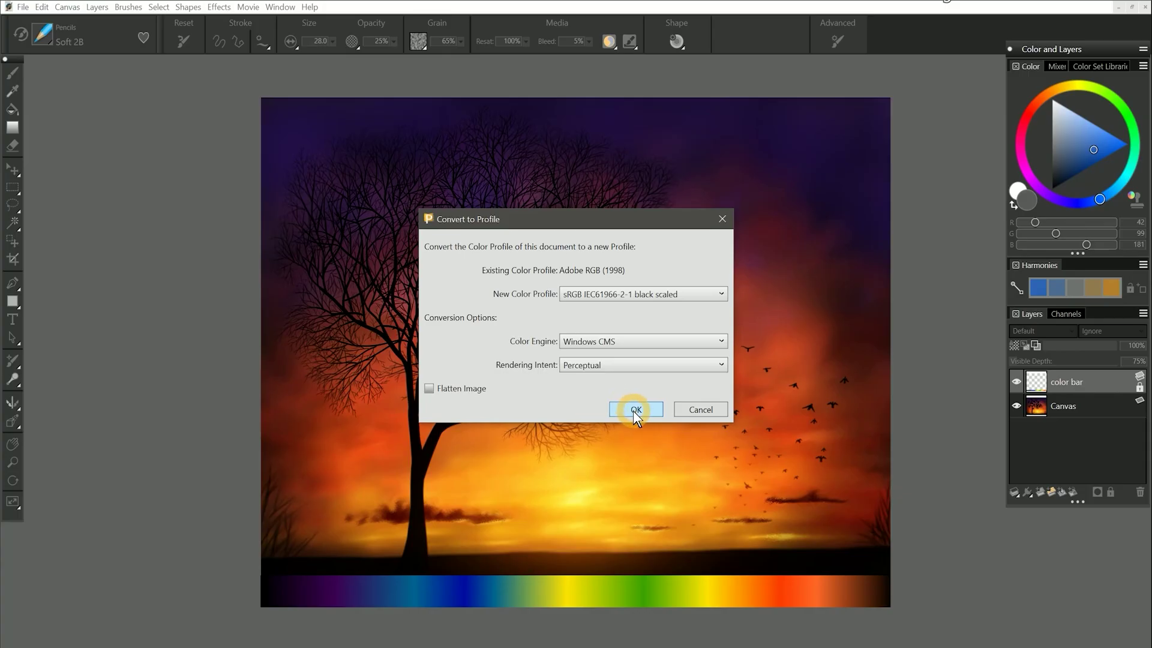
pyautogui.click(635, 410)
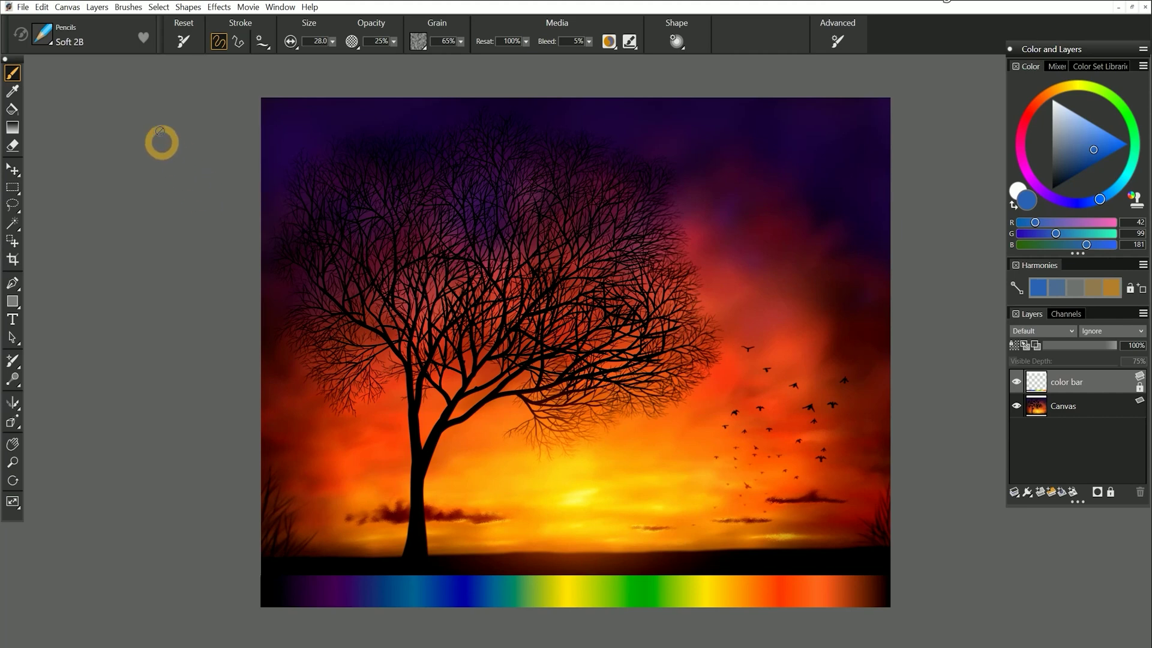
# Revert the painting to its last saved version, discarding the unsaved changes
pyautogui.click(23, 7)
pyautogui.click(58, 187)
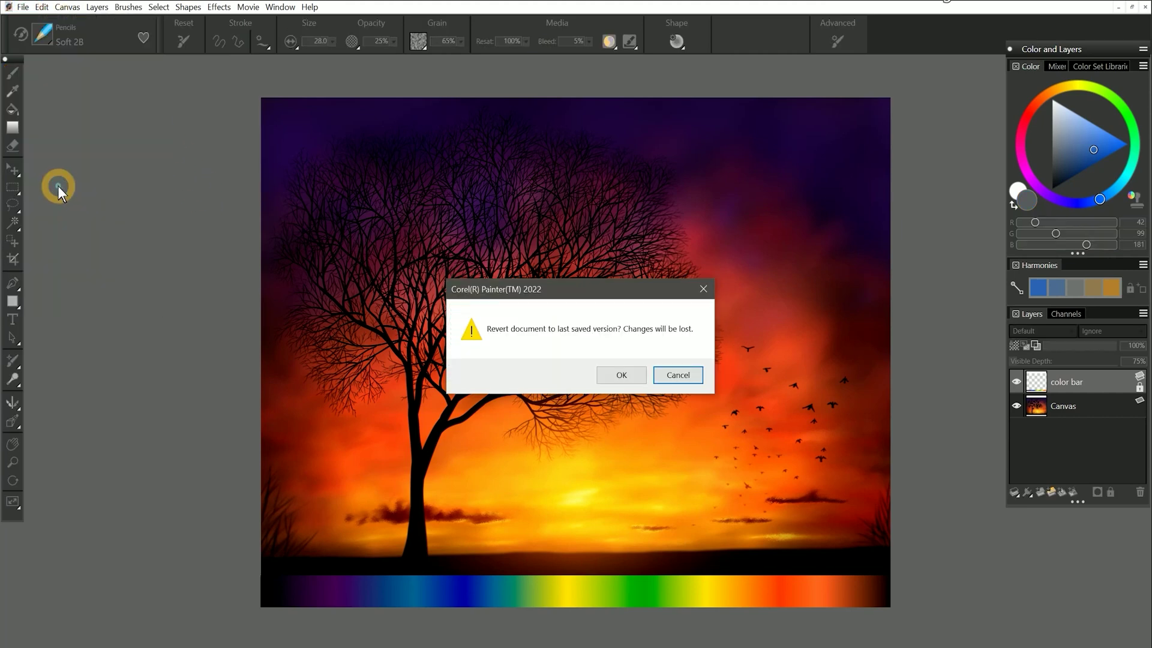
pyautogui.click(633, 377)
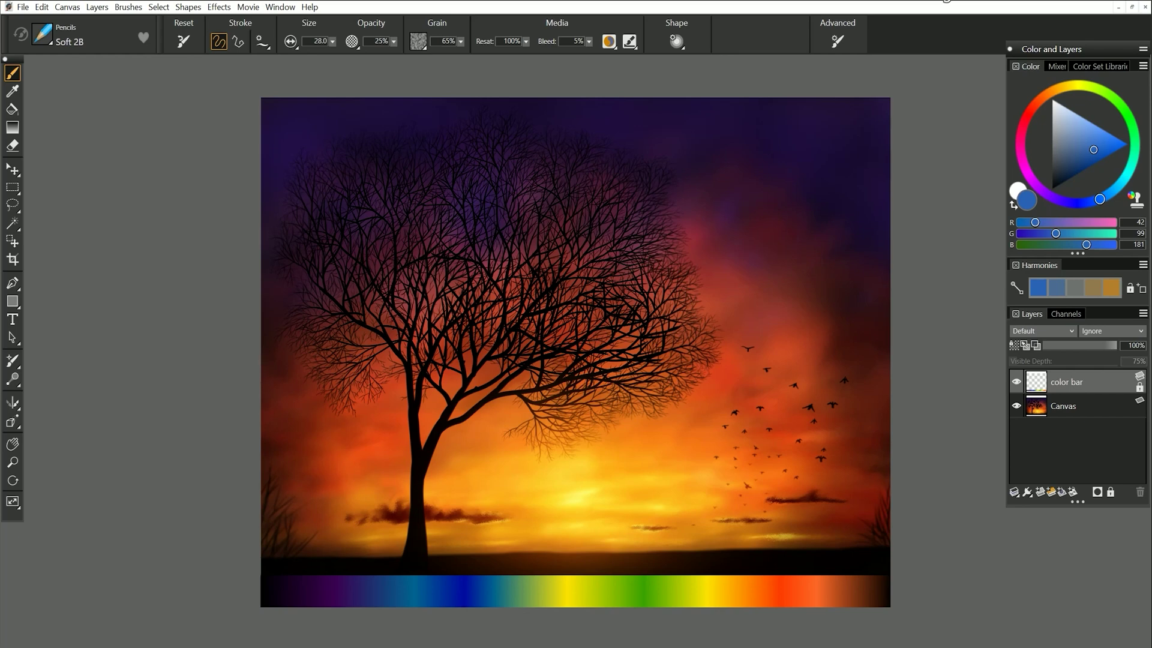
# Save the painting under a new name and convert it to CIE RGB for comparison
pyautogui.click(23, 7)
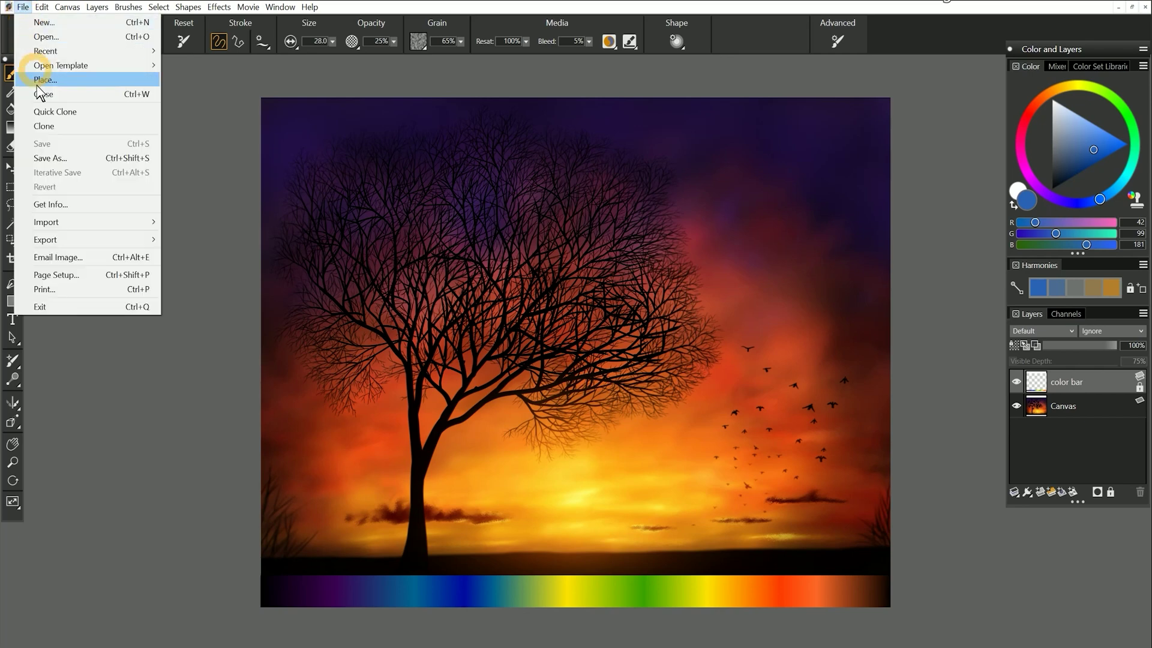
pyautogui.click(54, 154)
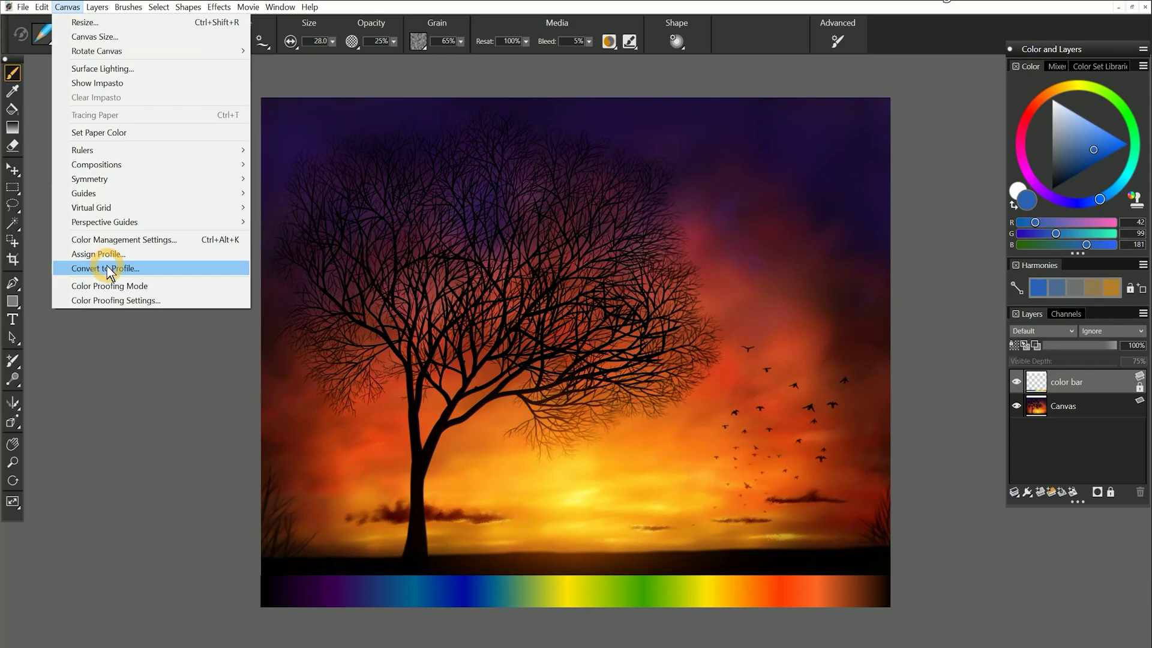
pyautogui.click(103, 266)
pyautogui.click(615, 294)
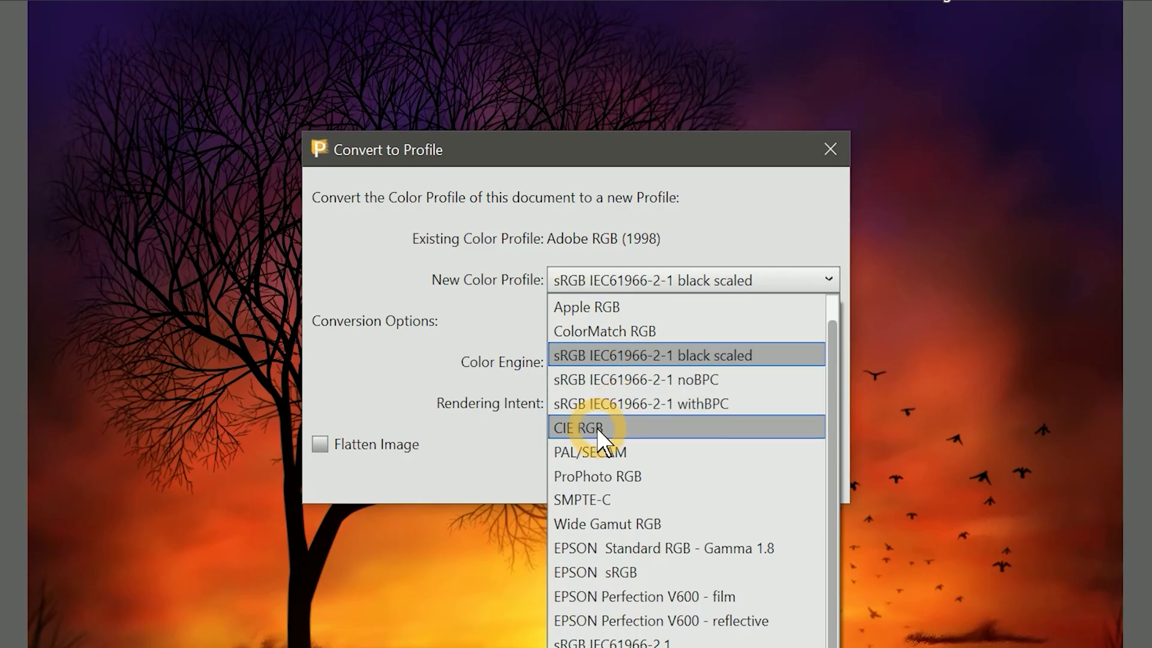
pyautogui.click(599, 427)
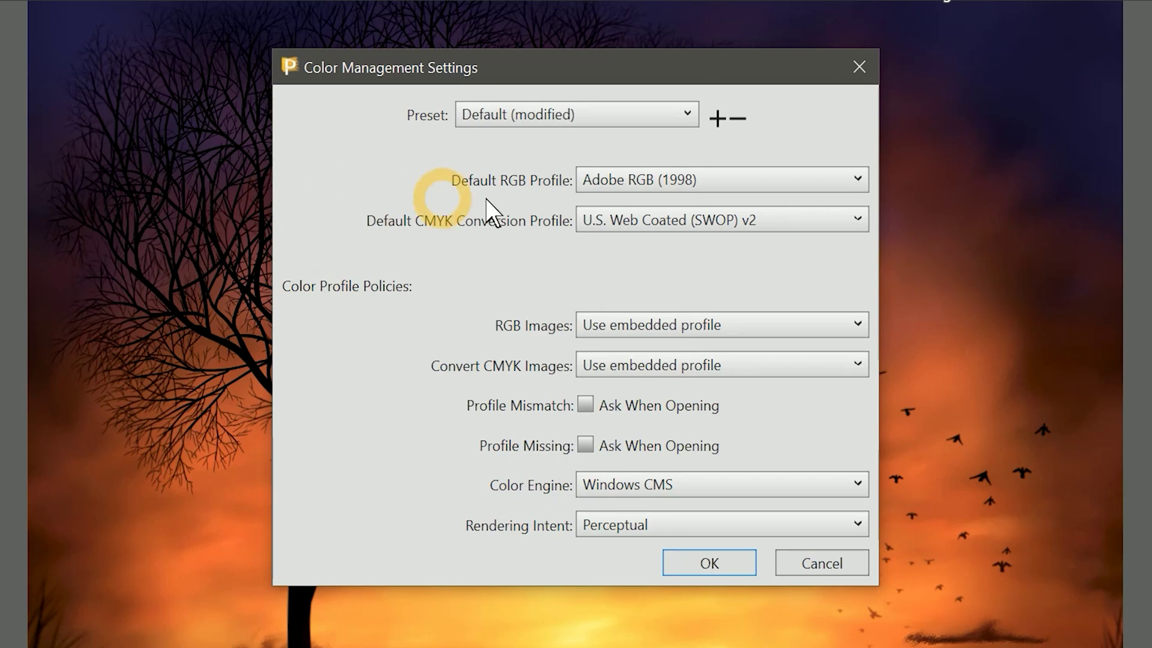
pyautogui.click(645, 180)
pyautogui.click(647, 177)
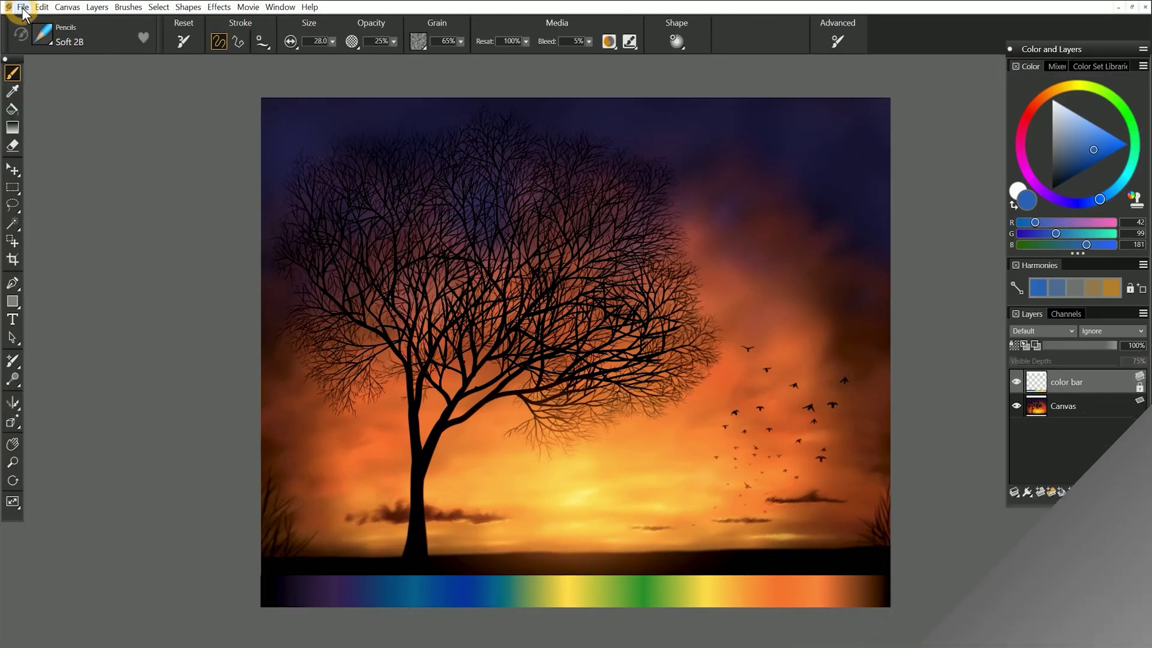
# Start a new 1920×1080 image and check that Adobe RGB (1998) is offered as its color profile
pyautogui.click(23, 7)
pyautogui.click(30, 22)
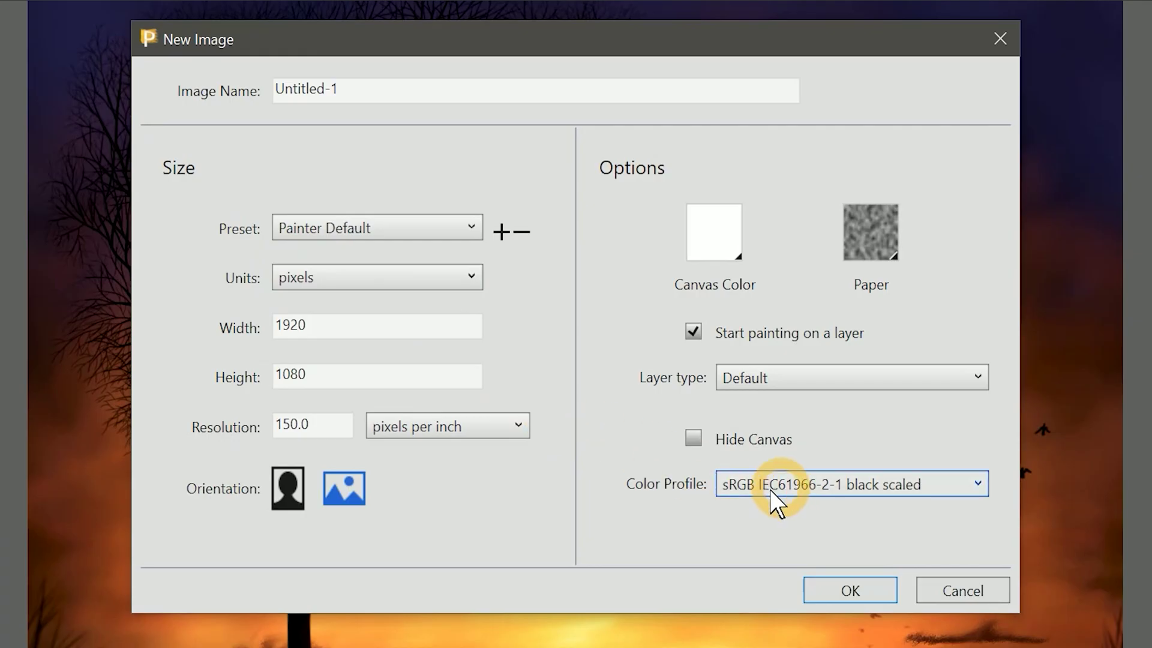
pyautogui.click(804, 485)
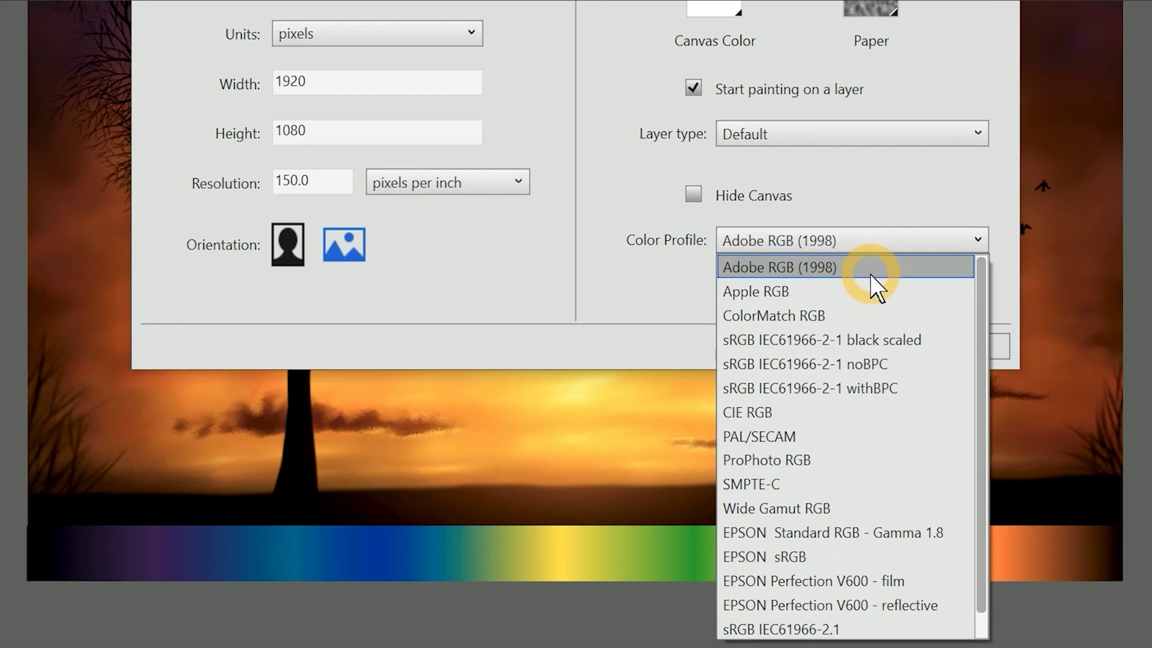